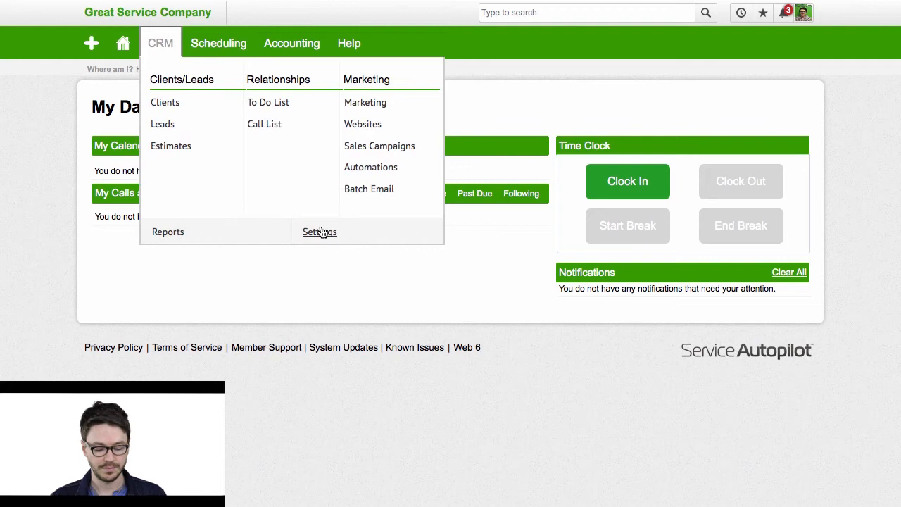
Open the Documents area of the CRM settings and start adding a new document
left_click(321, 233)
scroll(321, 231, "down", 1)
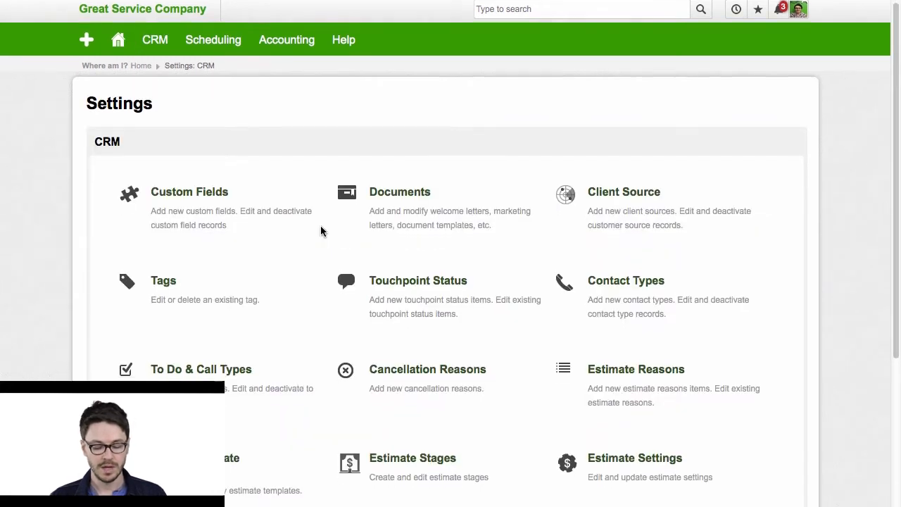
left_click(416, 194)
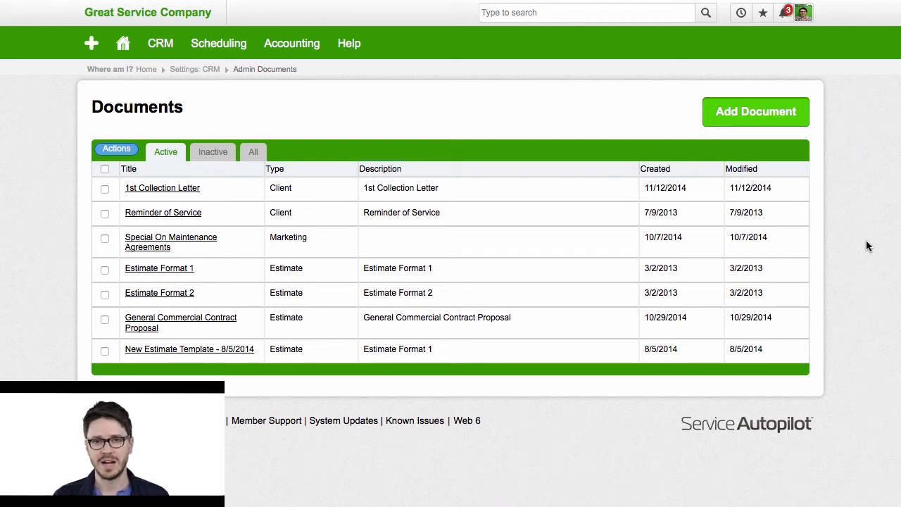
left_click(756, 115)
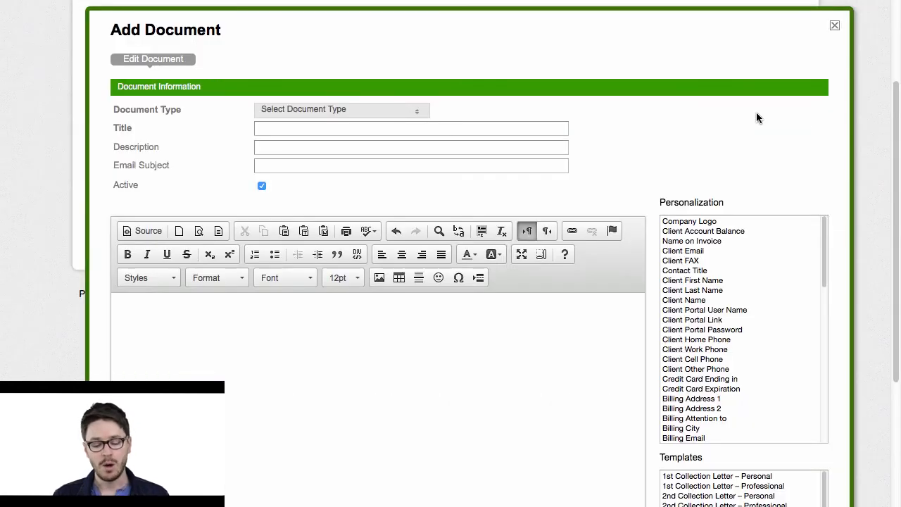
Set the document type to Estimate and title the document "My New 2016 Estimate"
scroll(757, 113, "down", 1)
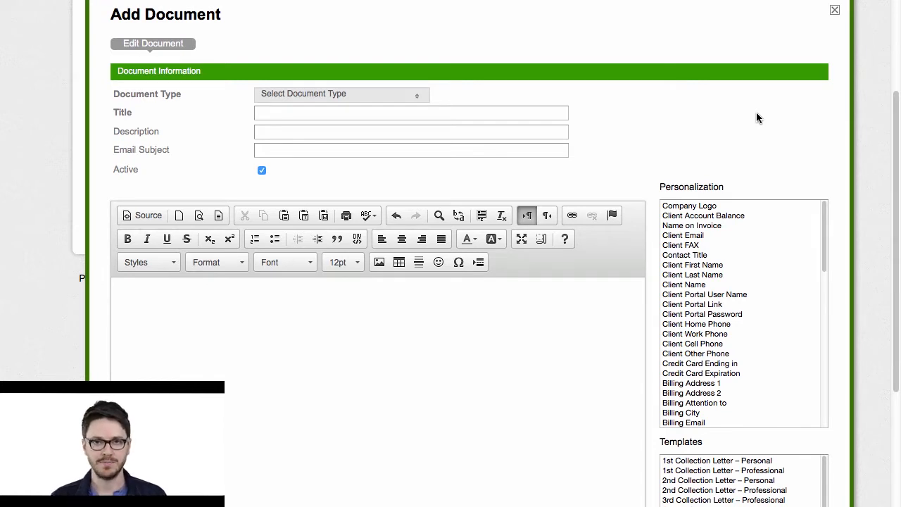
left_click(381, 99)
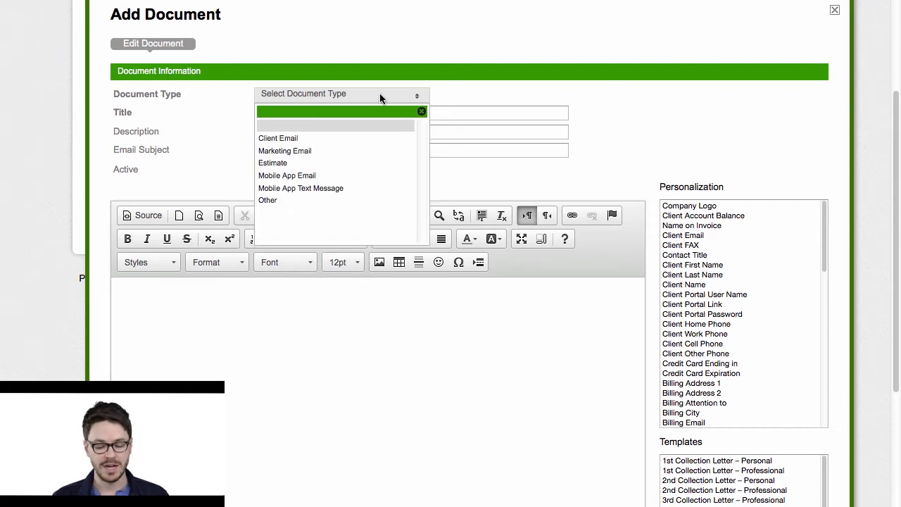
left_click(281, 164)
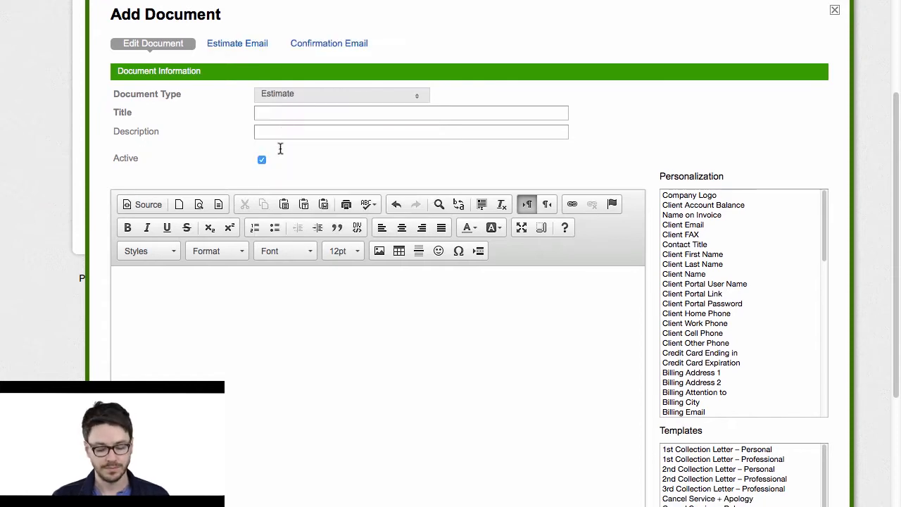
left_click(299, 110)
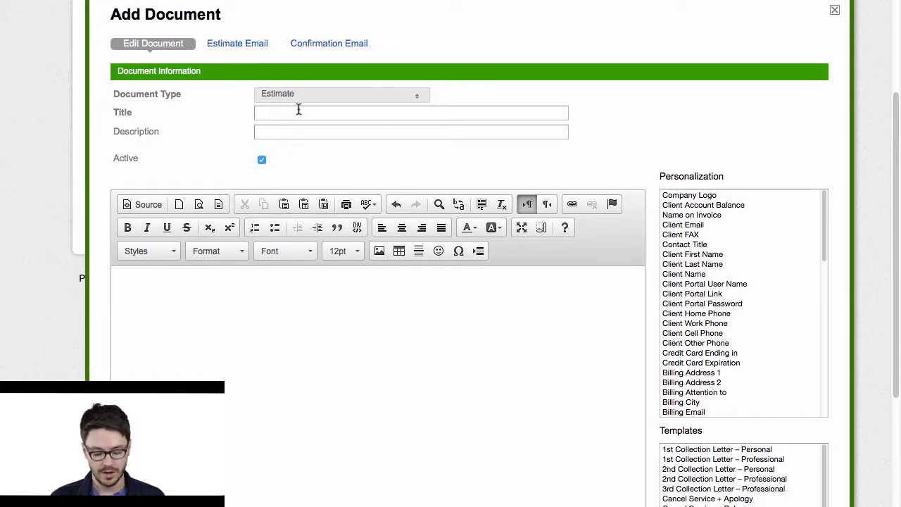
type("My New 2")
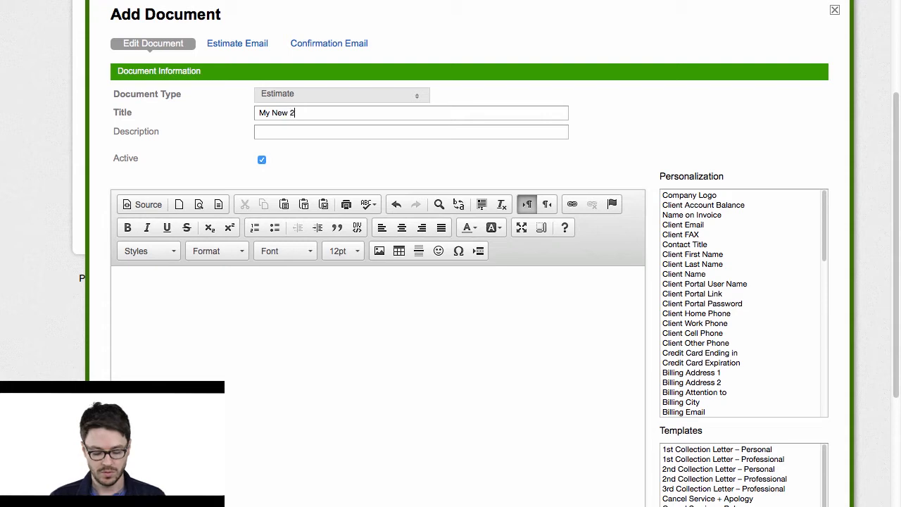
type("016 Estimate")
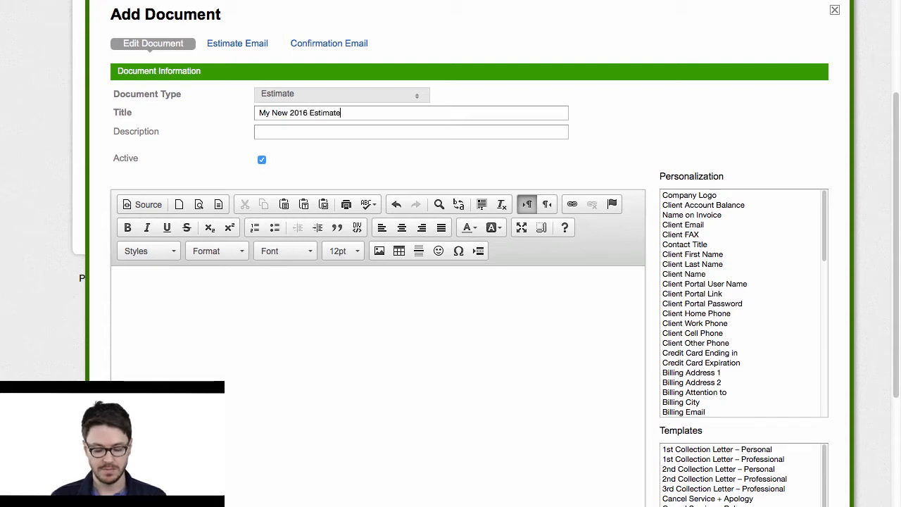
Copy the title "My New 2016 Estimate" into the document's description
double_click(356, 115)
left_click_drag(357, 116, 240, 117)
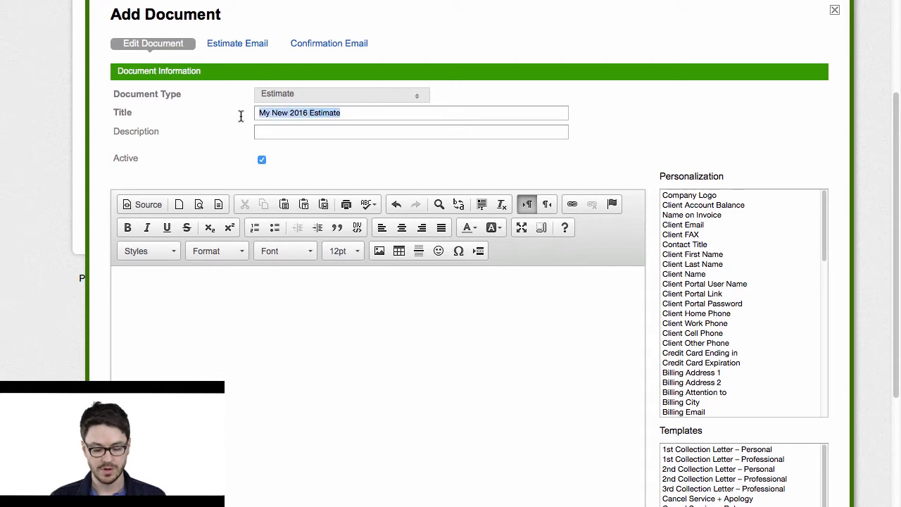
key("ctrl+c")
left_click(308, 135)
key("ctrl+v")
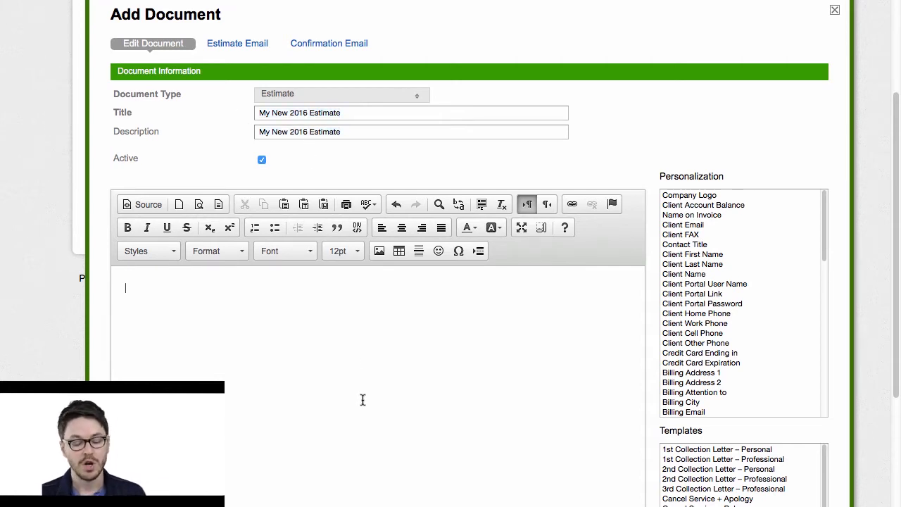
Insert the Client First Name personalization field into the empty document body, and delete it again
scroll(362, 400, "down", 1)
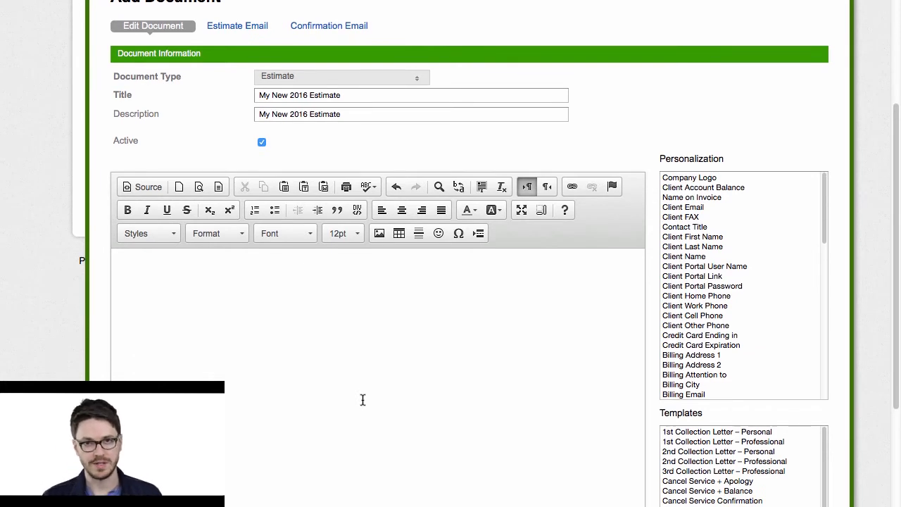
scroll(362, 400, "down", 5)
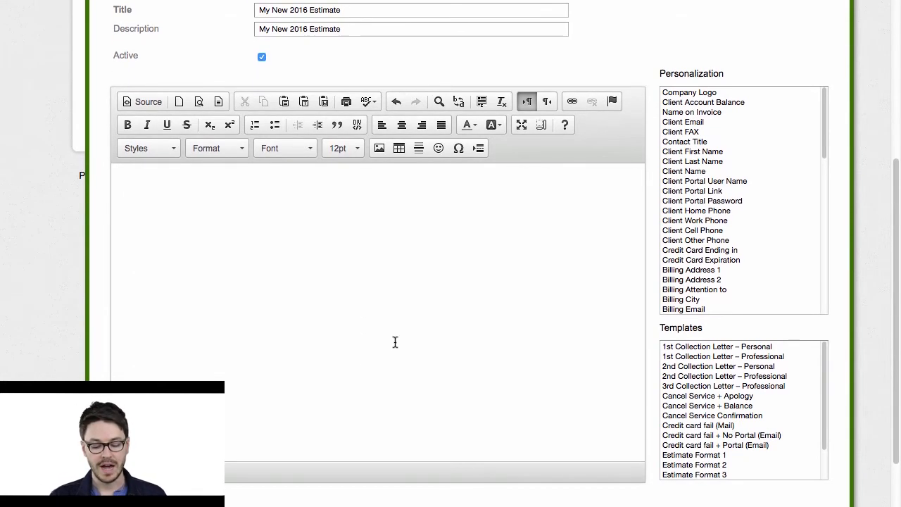
left_click(428, 318)
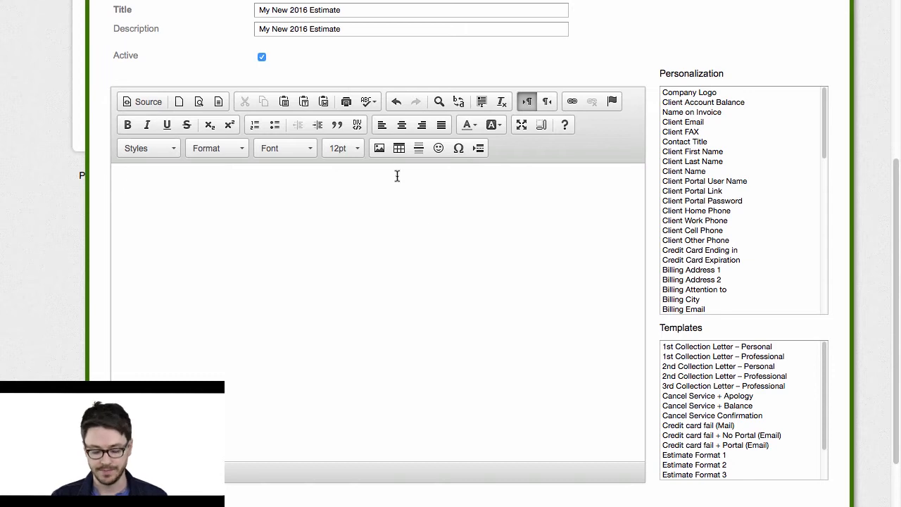
scroll(483, 308, "down", 1)
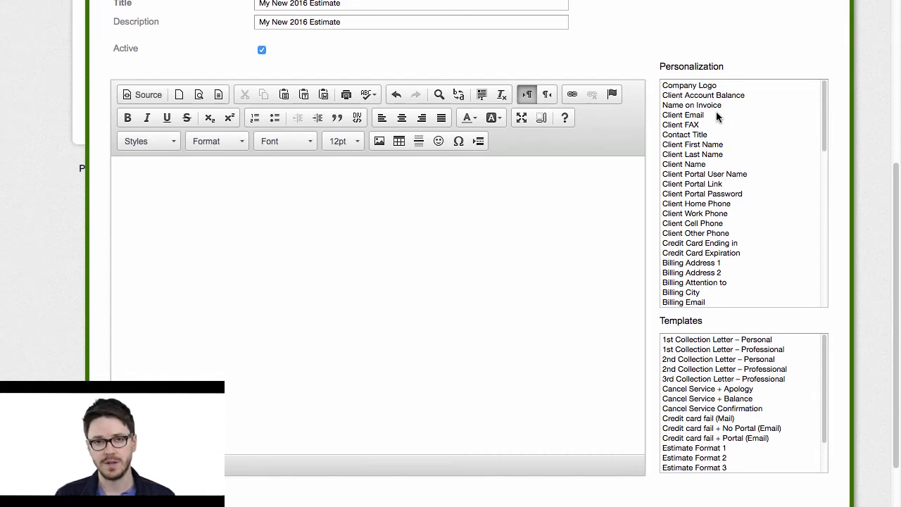
left_click(402, 162)
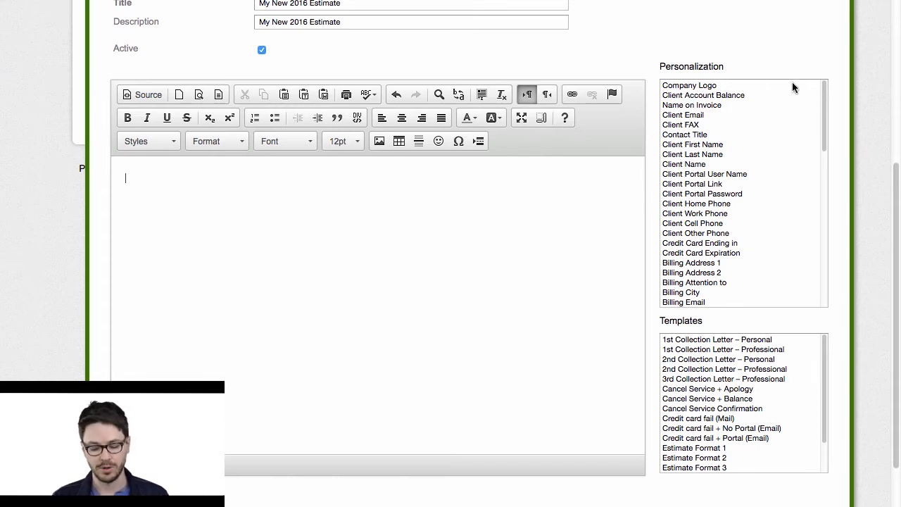
left_click(693, 145)
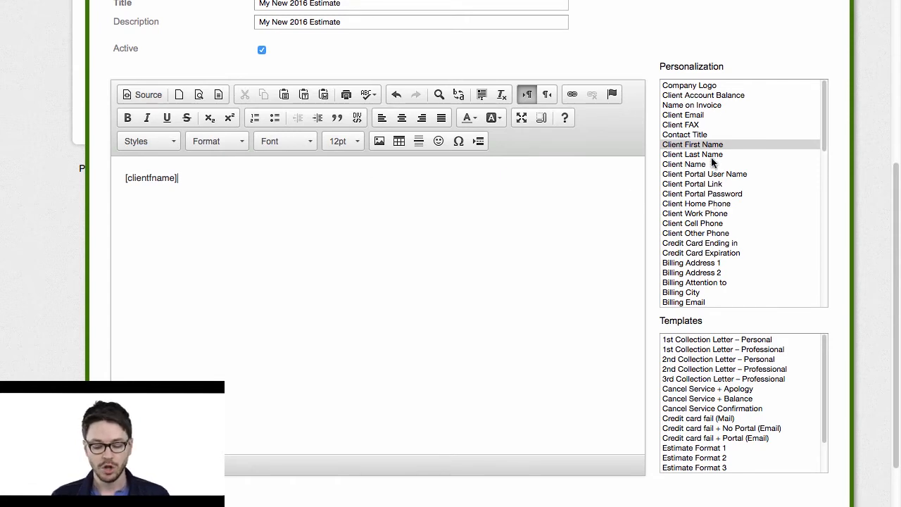
scroll(617, 244, "down", 1)
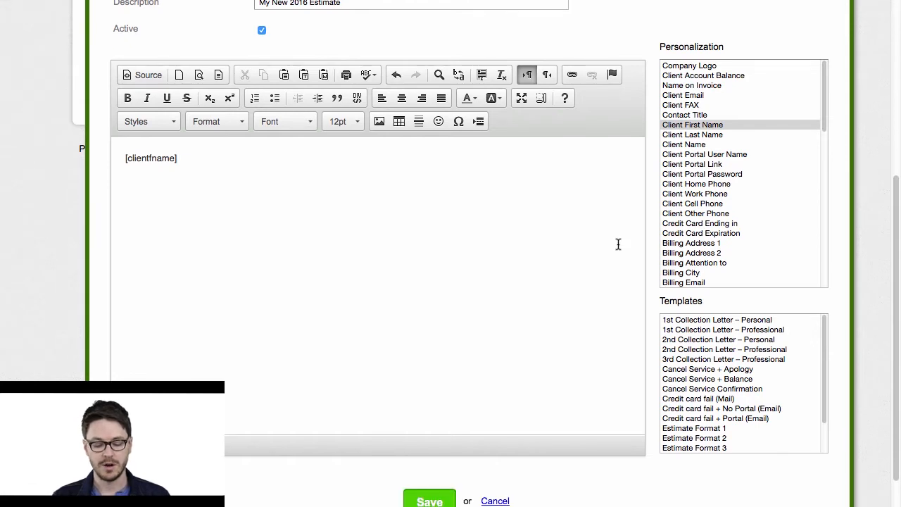
left_click_drag(207, 151, 110, 158)
key("BackSpace")
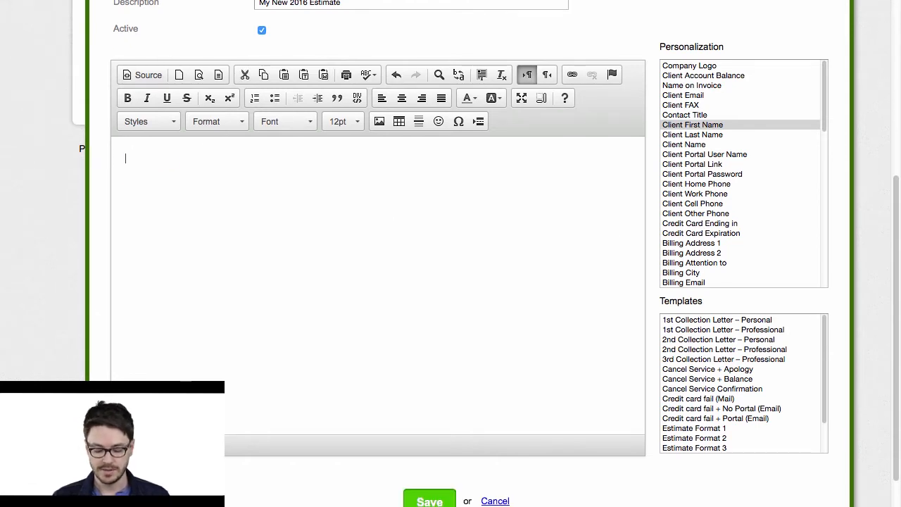
Fill the document body with the Estimate Format 3 template
scroll(410, 267, "down", 1)
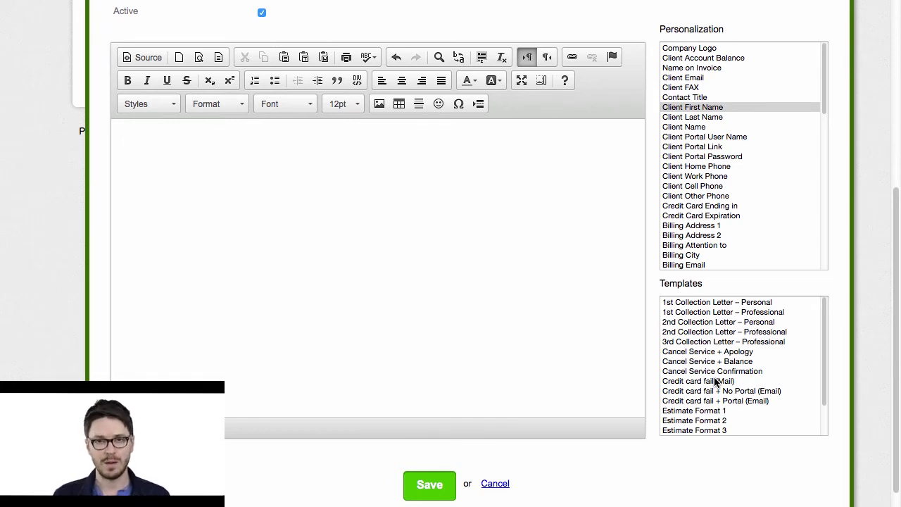
scroll(717, 382, "down", 3)
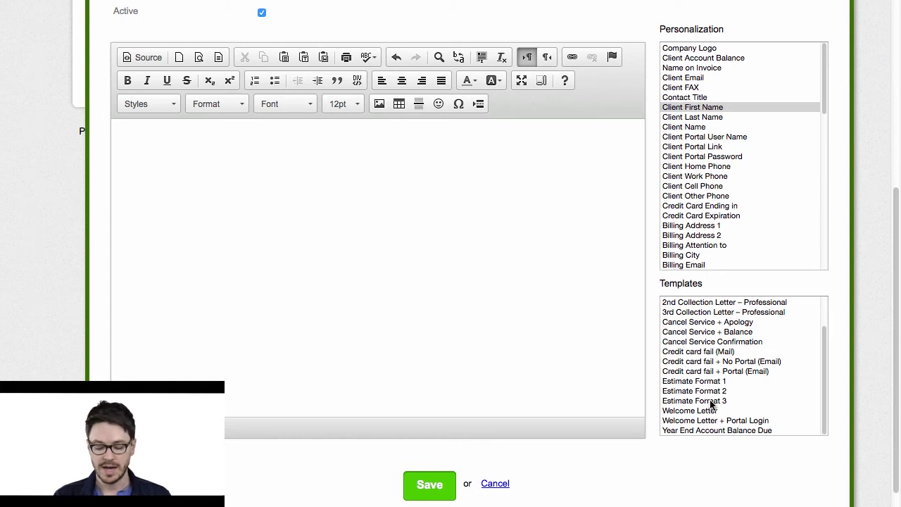
left_click(711, 404)
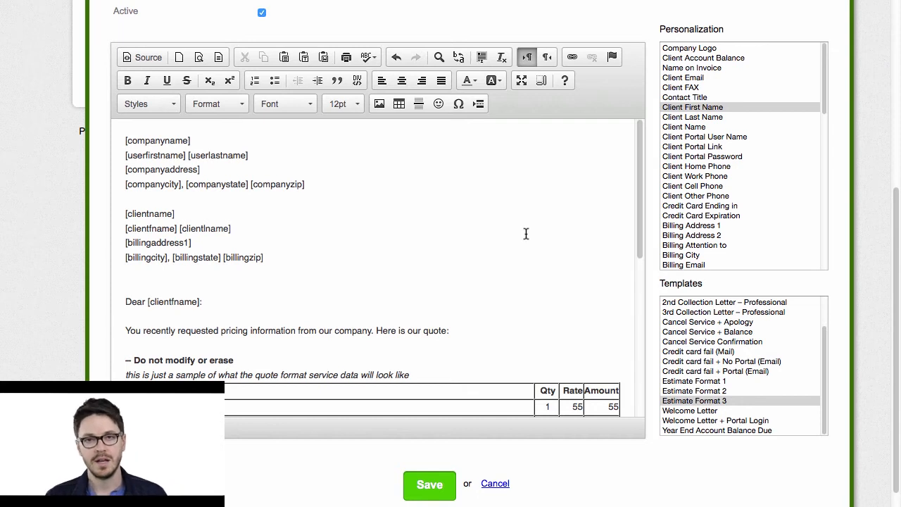
Insert the Company Logo personalization field on its own line above the company name, below a blank line
scroll(526, 234, "down", 1)
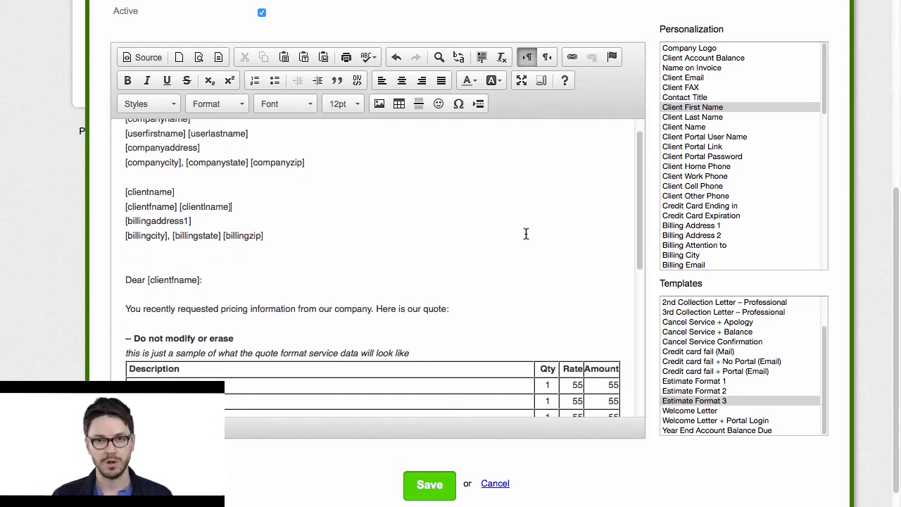
scroll(526, 234, "up", 1)
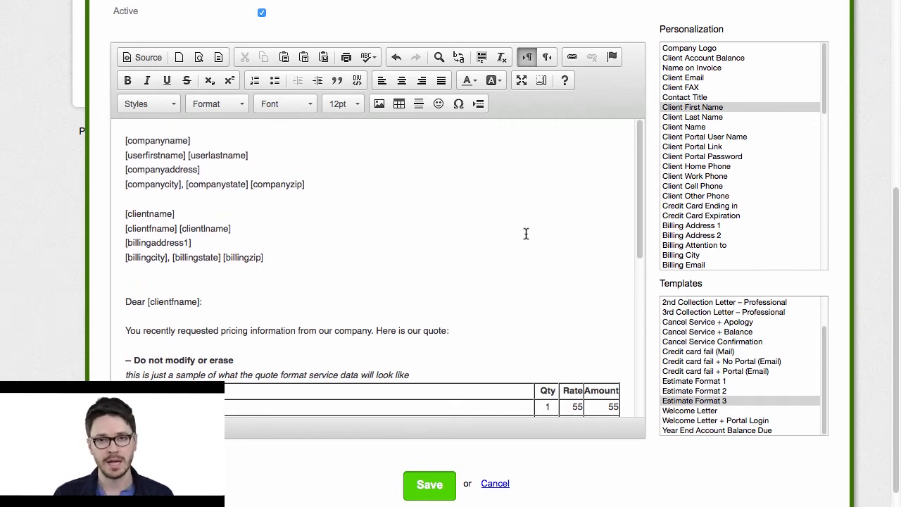
left_click(122, 140)
key("Return")
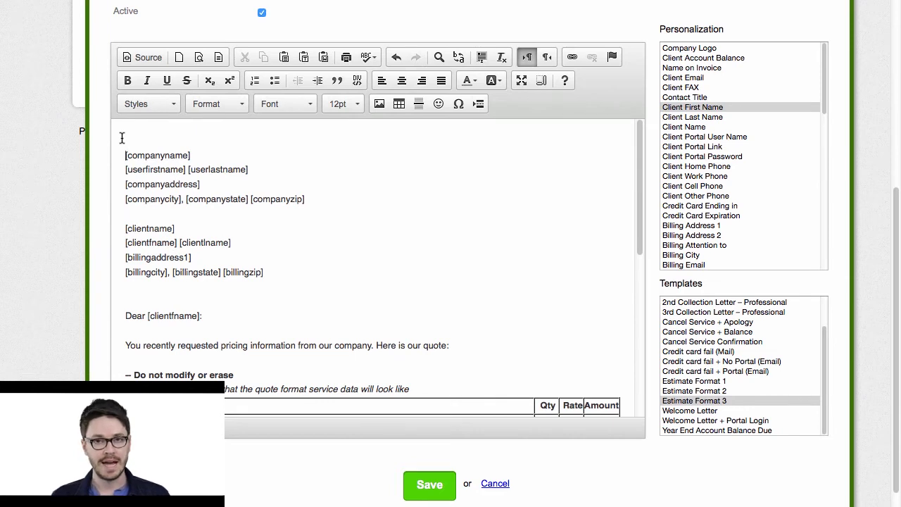
left_click(686, 49)
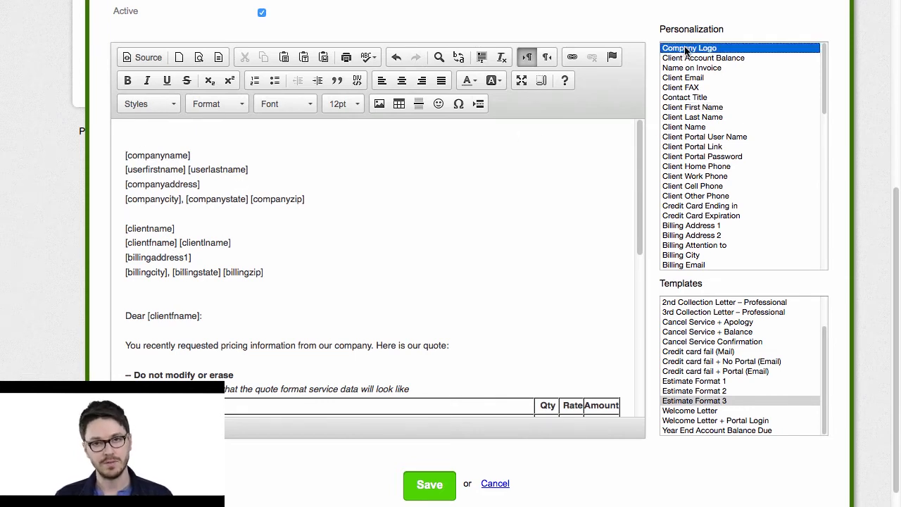
double_click(686, 49)
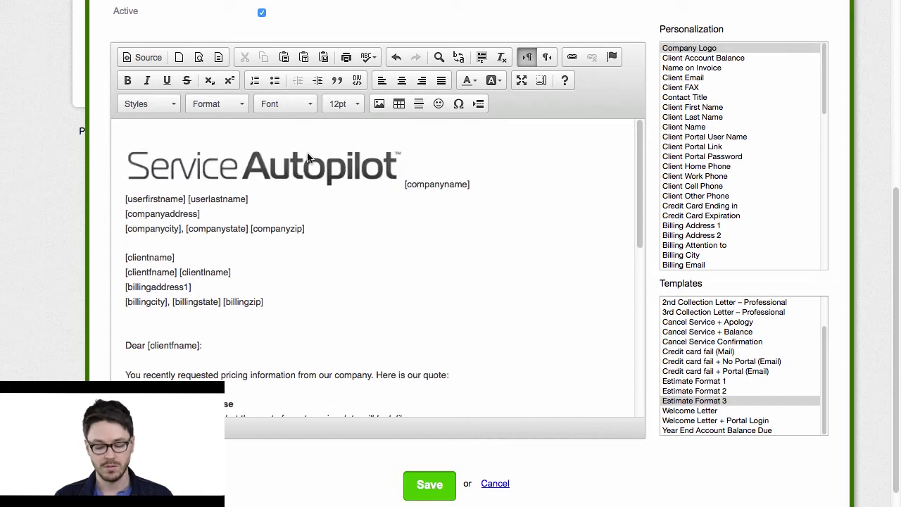
key("Return")
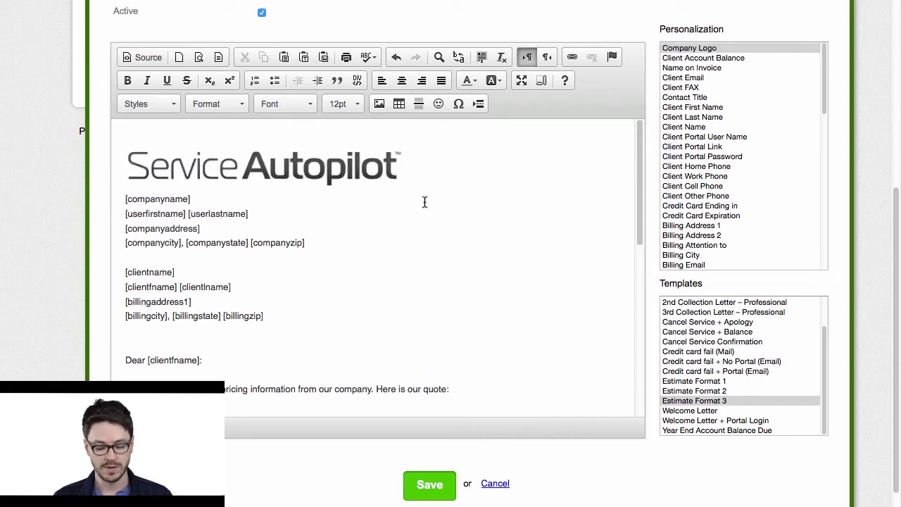
Shrink the company logo proportionally to about two thirds of its inserted width
left_click(360, 169)
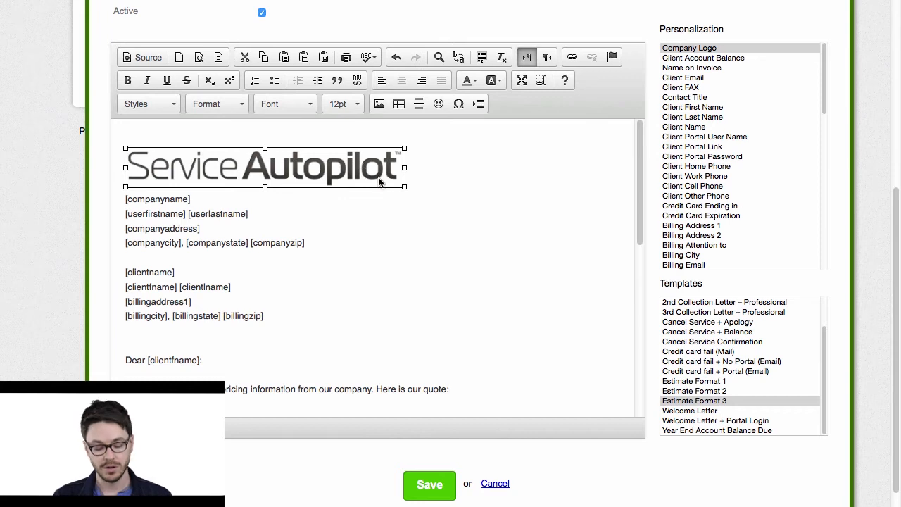
left_click_drag(404, 189, 358, 174)
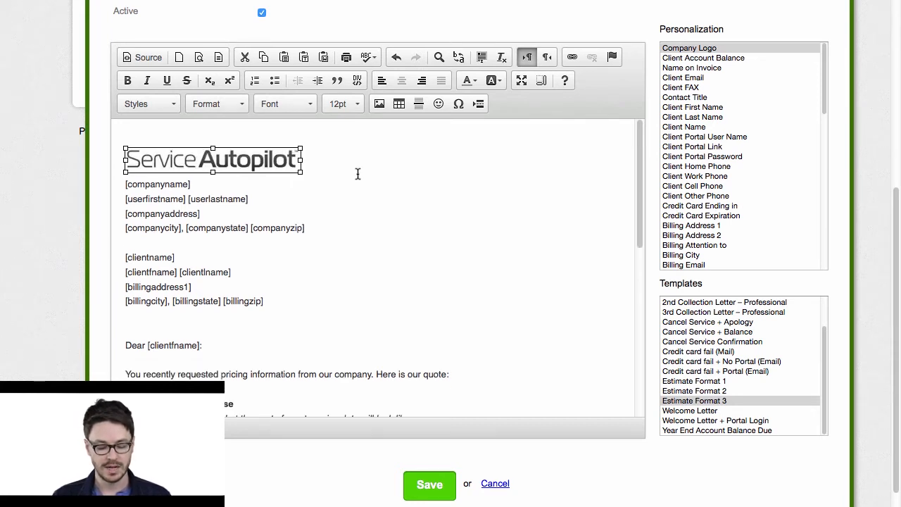
left_click(359, 186)
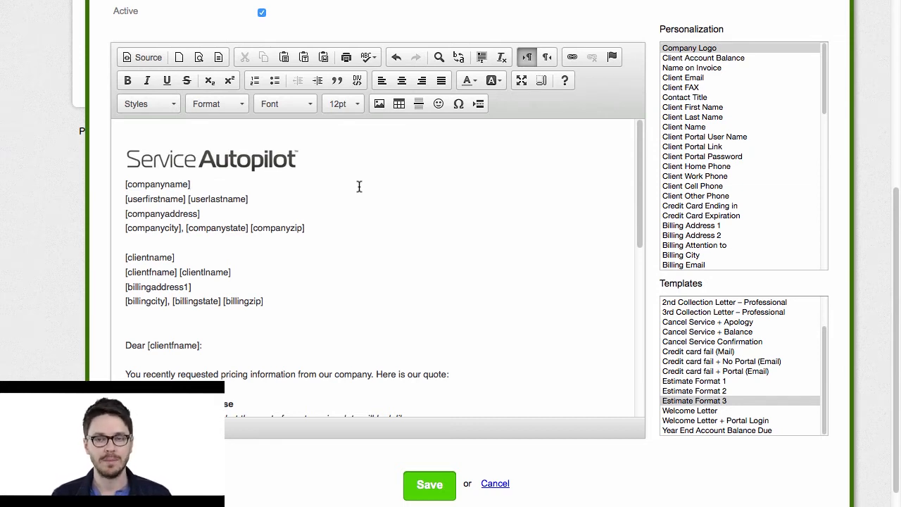
Review the estimate body from the address fields through the sample quote table to the special offer paragraph
scroll(371, 200, "down", 1)
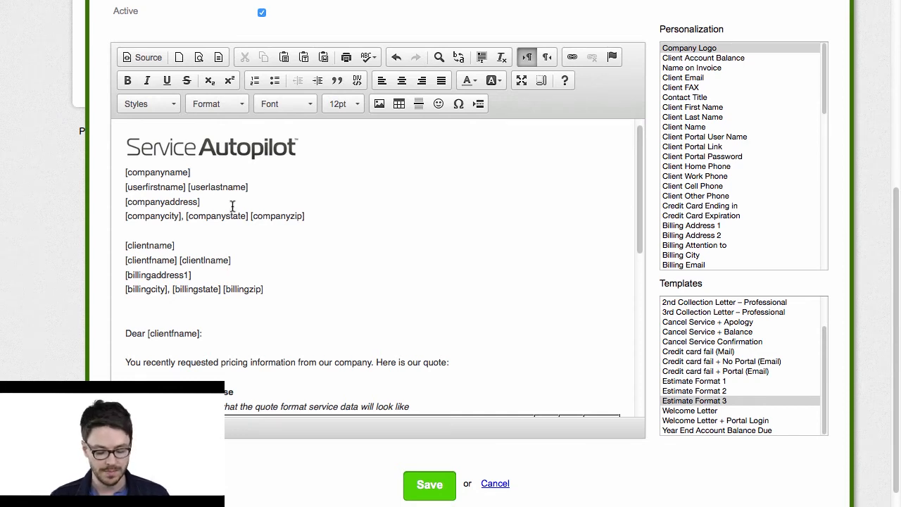
scroll(232, 205, "down", 5)
scroll(233, 205, "down", 3)
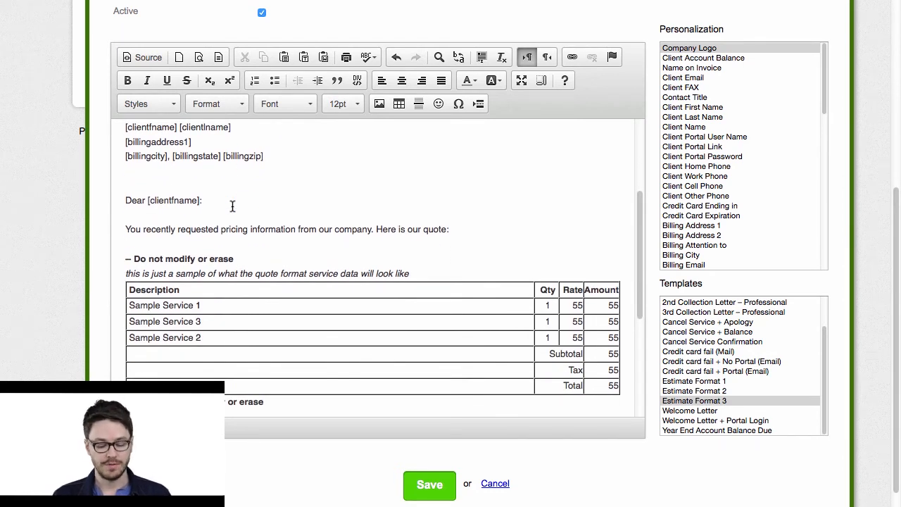
scroll(233, 205, "down", 1)
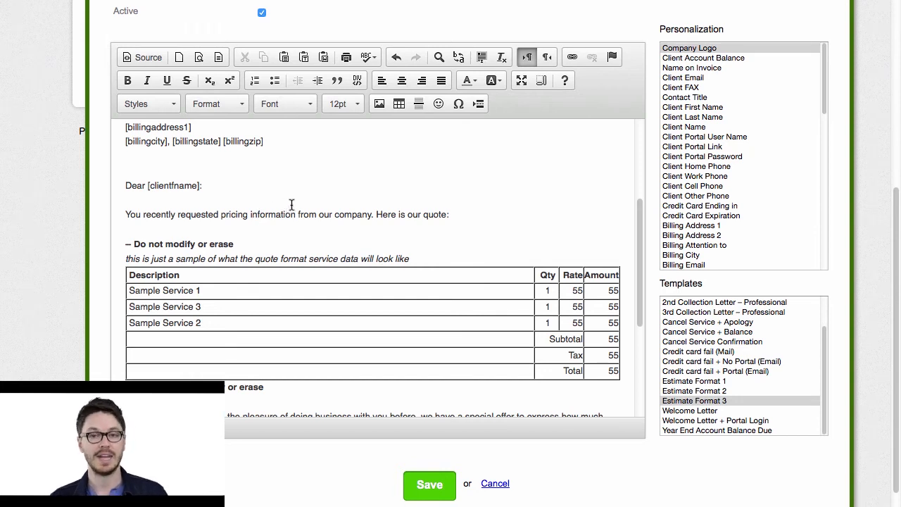
scroll(395, 213, "down", 1)
scroll(395, 213, "down", 1)
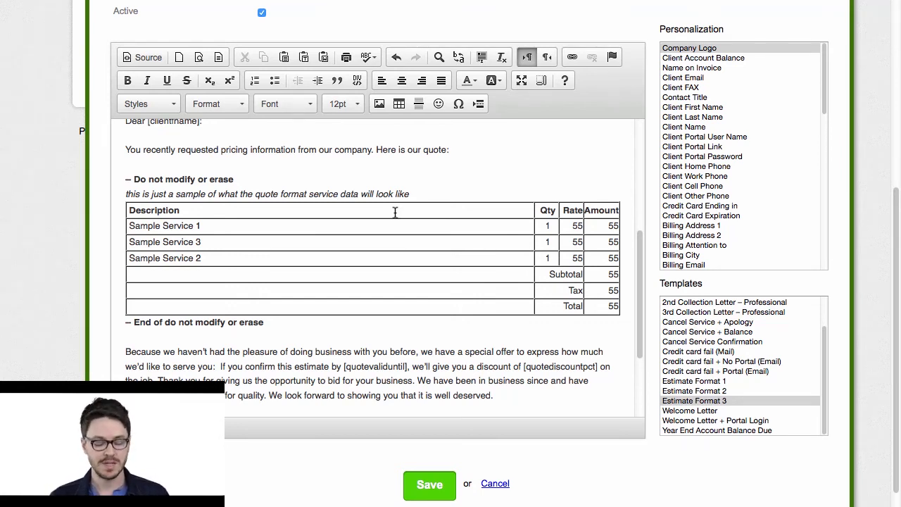
Examine the protected sample quote table in the estimate body and its HTML source, and return to the formatted view
scroll(396, 252, "down", 1)
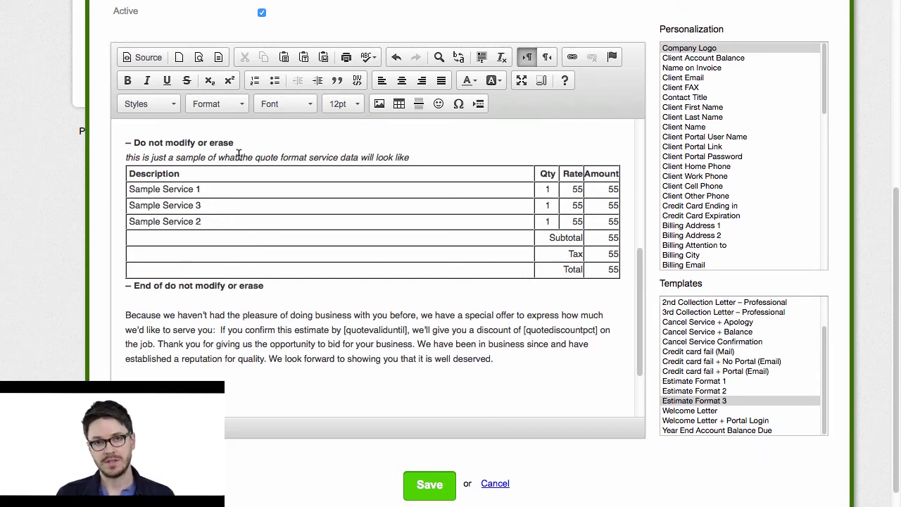
scroll(238, 155, "up", 1)
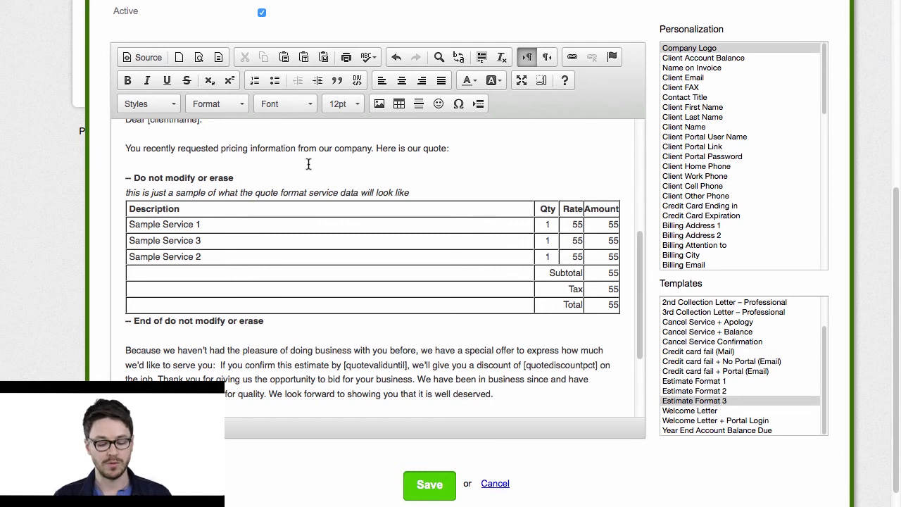
scroll(305, 158, "up", 1)
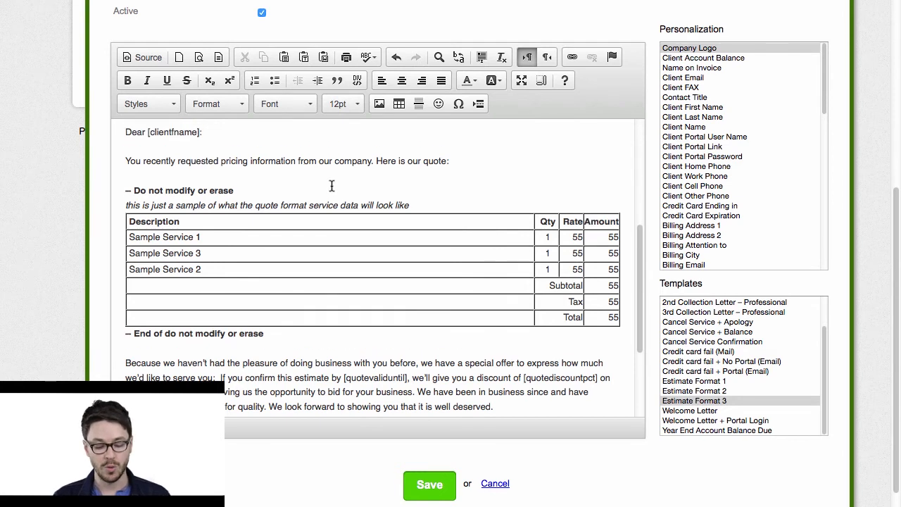
left_click(143, 58)
scroll(321, 263, "down", 3)
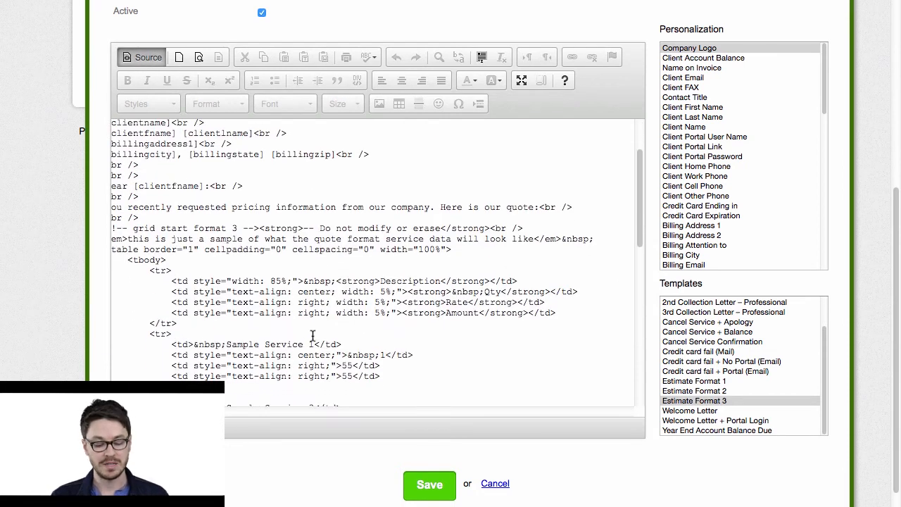
left_click(141, 58)
Review the formatted estimate down to the signature block, and look through the list of available document templates
scroll(373, 275, "down", 2)
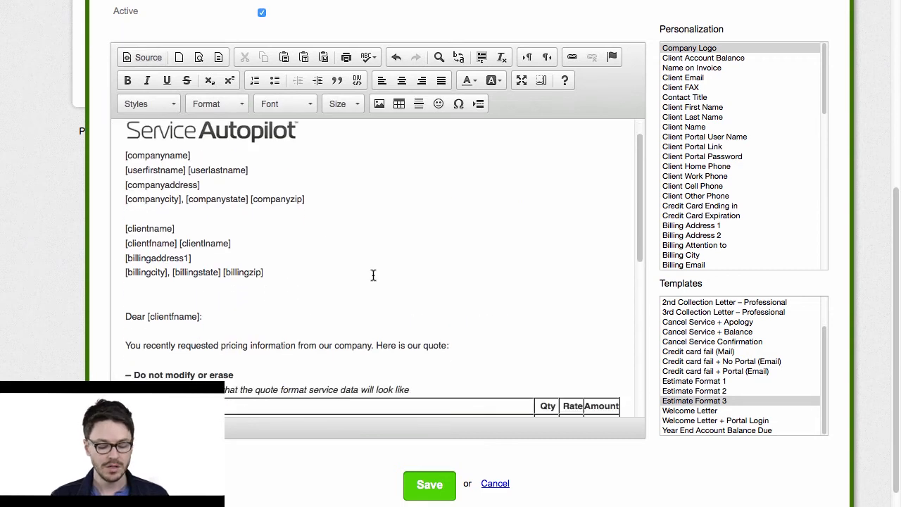
scroll(373, 275, "down", 1)
scroll(373, 274, "down", 10)
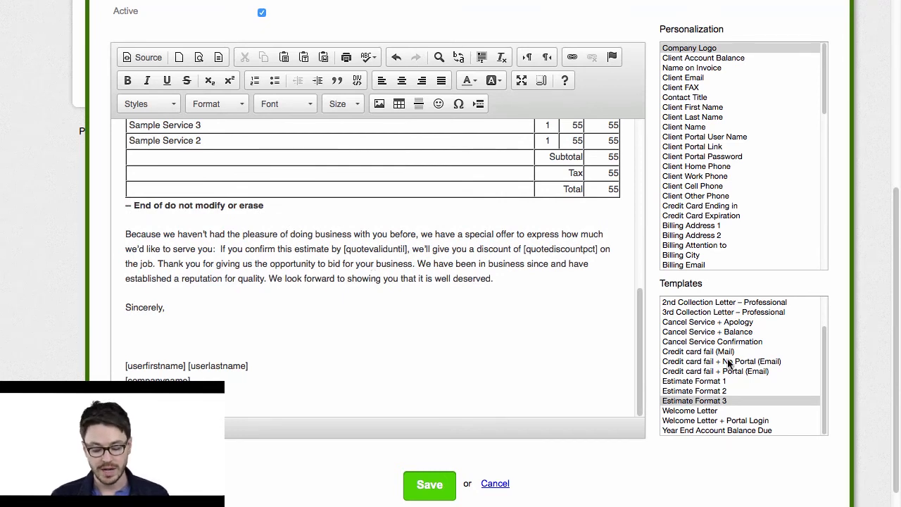
scroll(731, 361, "down", 1)
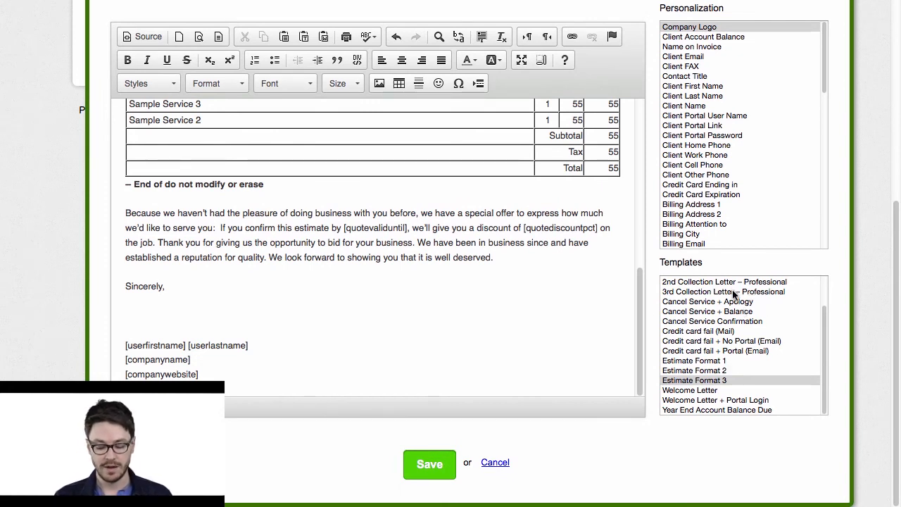
scroll(735, 296, "up", 2)
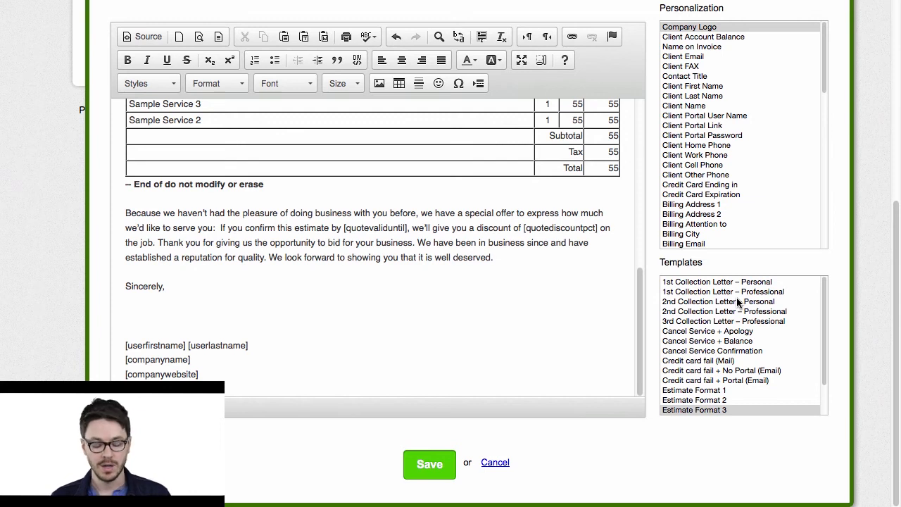
scroll(490, 221, "up", 4)
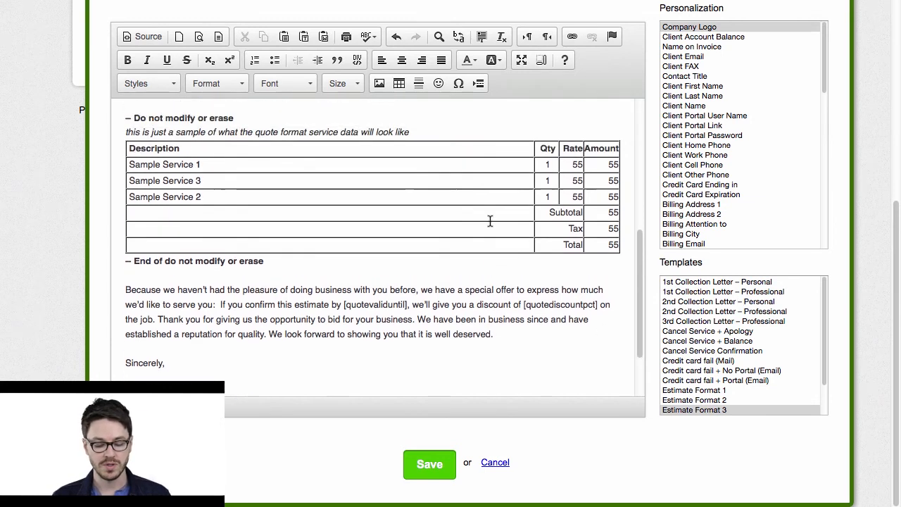
scroll(491, 221, "up", 4)
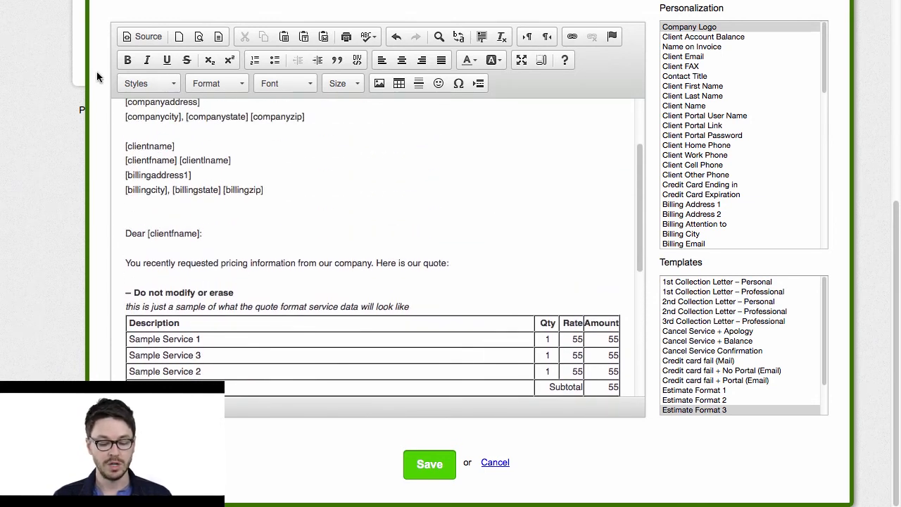
scroll(97, 71, "up", 2)
scroll(96, 71, "up", 1)
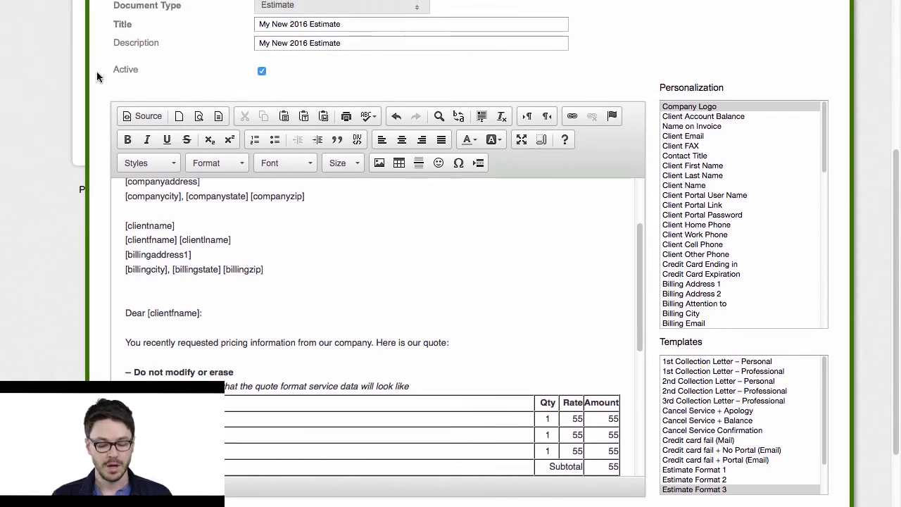
View the estimate's HTML source from its beginning, return to the formatted view, and review the letter from the logo to the closing paragraph
left_click(153, 116)
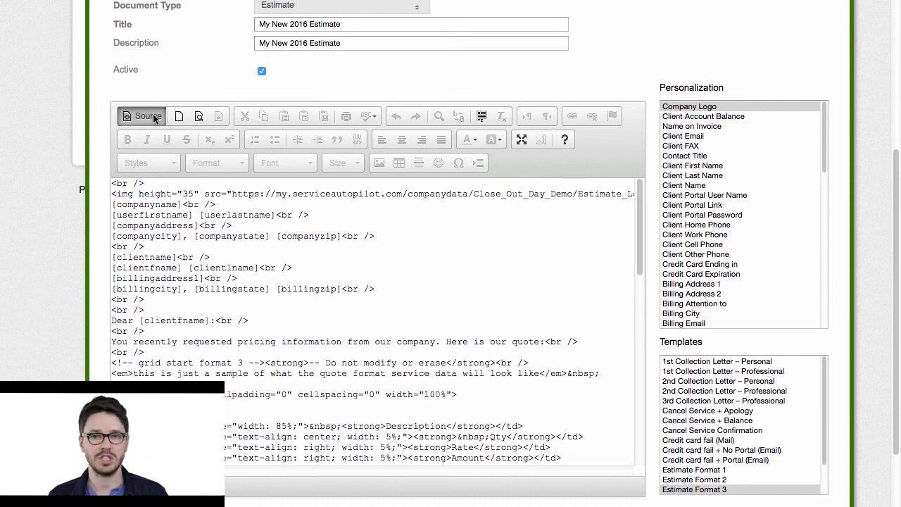
left_click(152, 116)
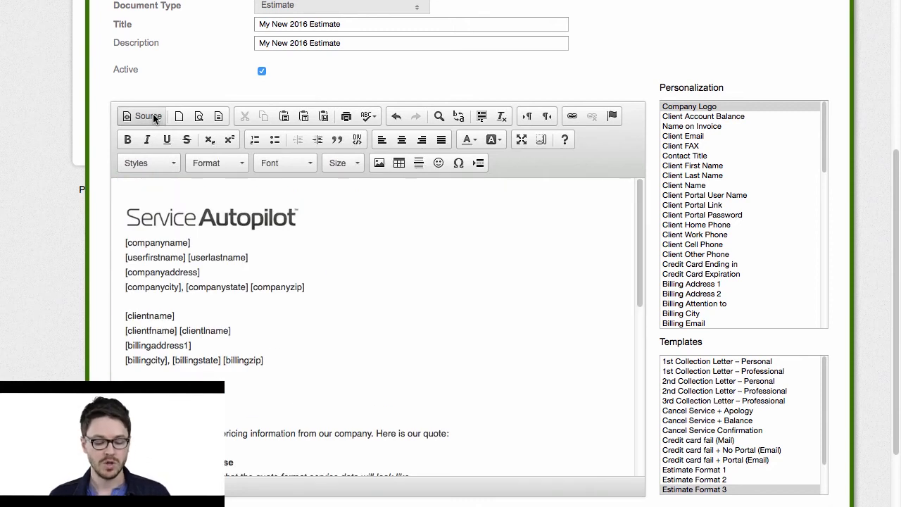
scroll(307, 287, "down", 1)
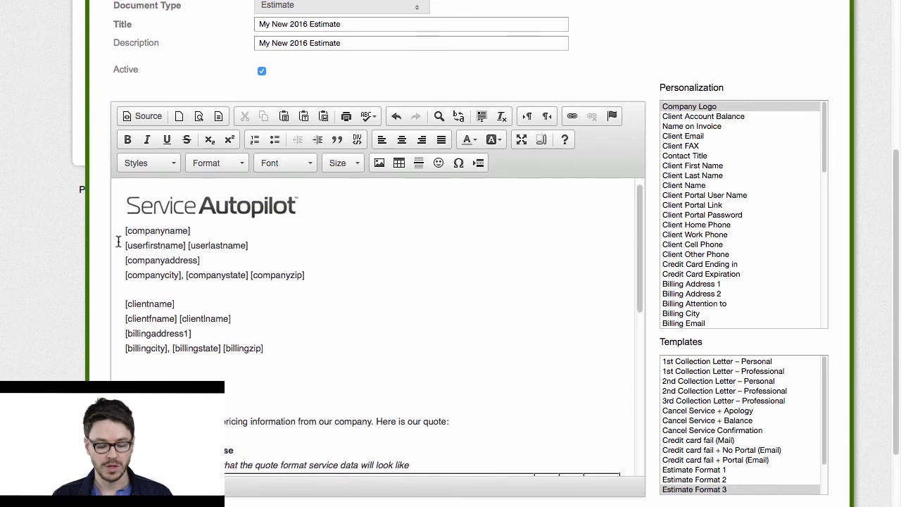
scroll(119, 241, "up", 1)
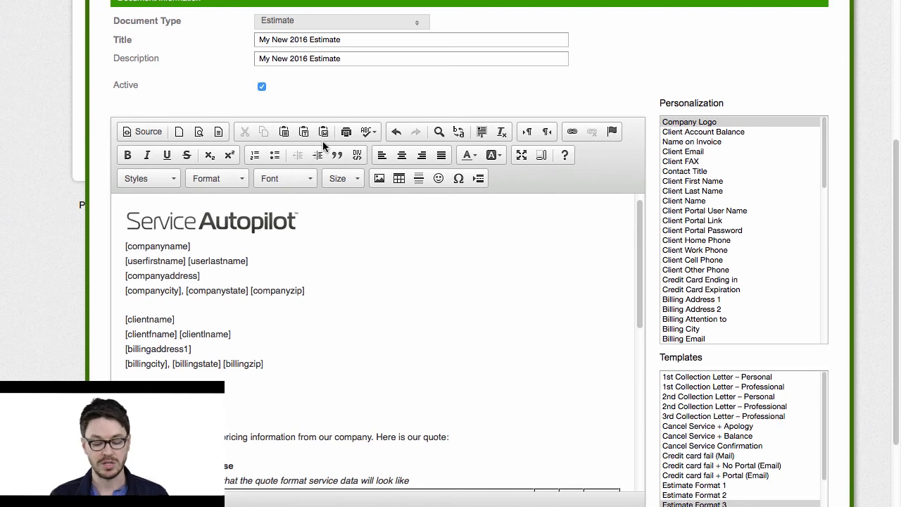
scroll(410, 239, "down", 1)
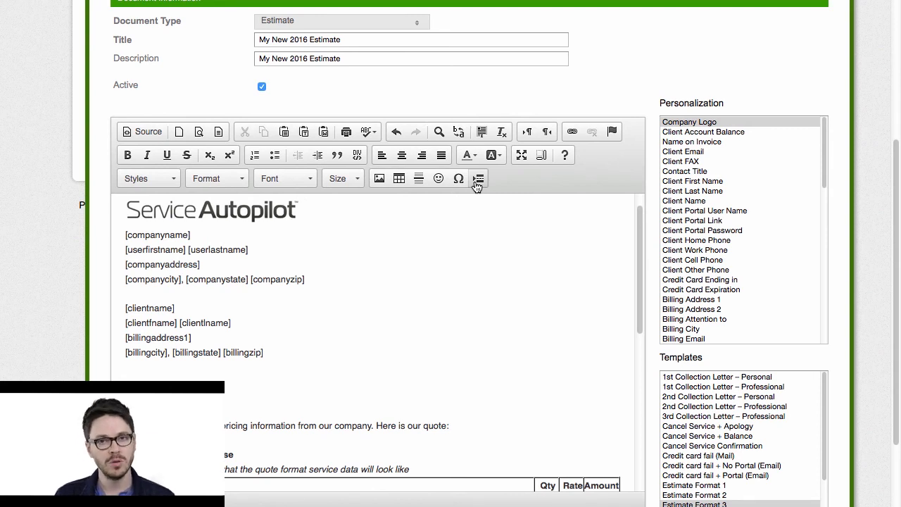
scroll(465, 260, "down", 4)
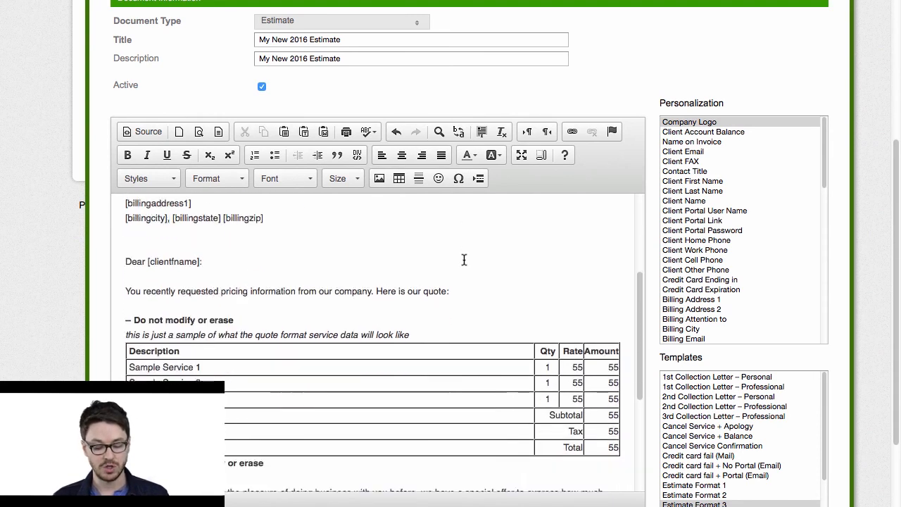
scroll(464, 260, "down", 4)
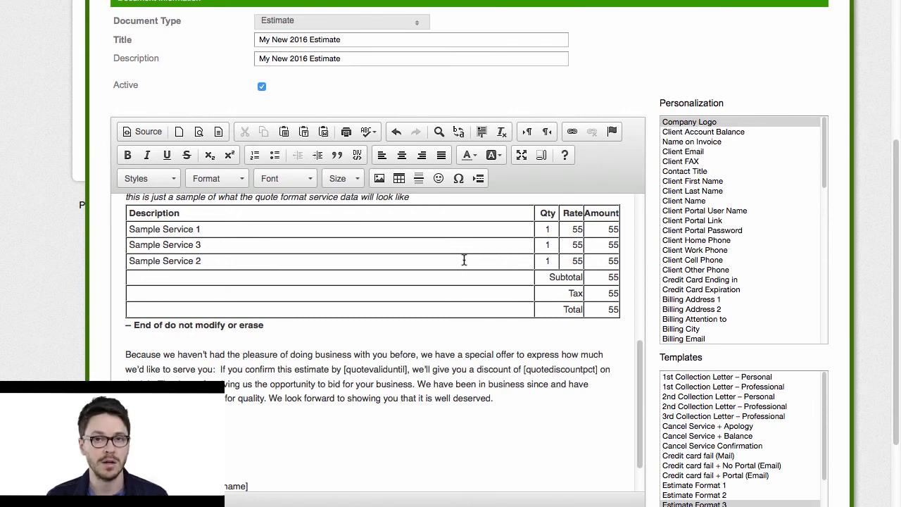
scroll(464, 260, "up", 6)
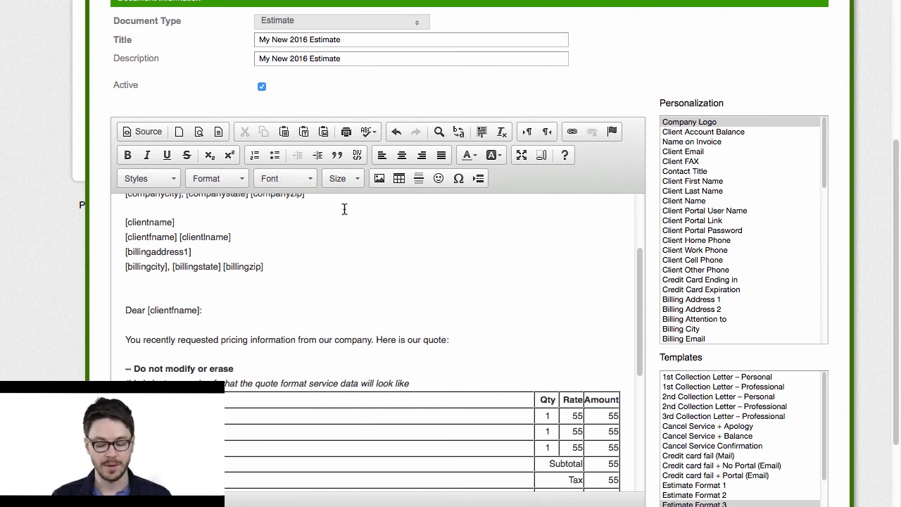
Look at the upload options for inserting an image into the estimate, and close the image properties without adding one
left_click(380, 180)
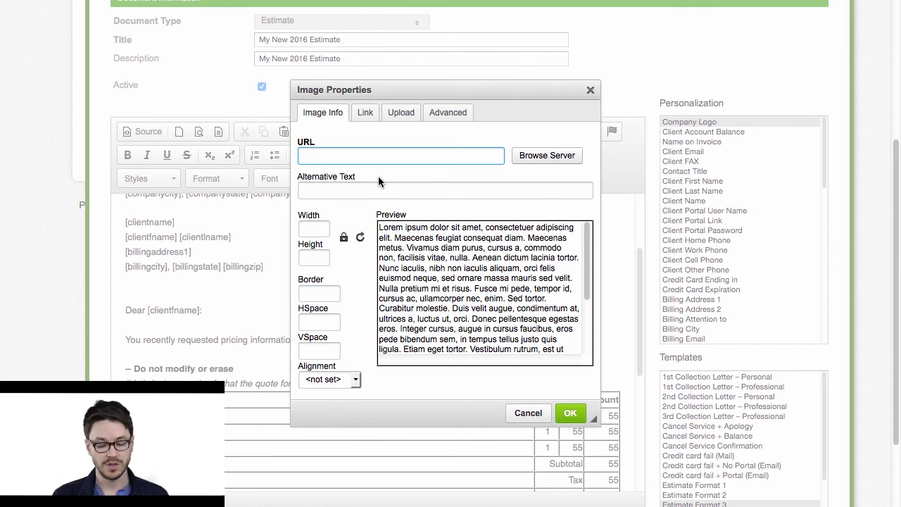
left_click(406, 112)
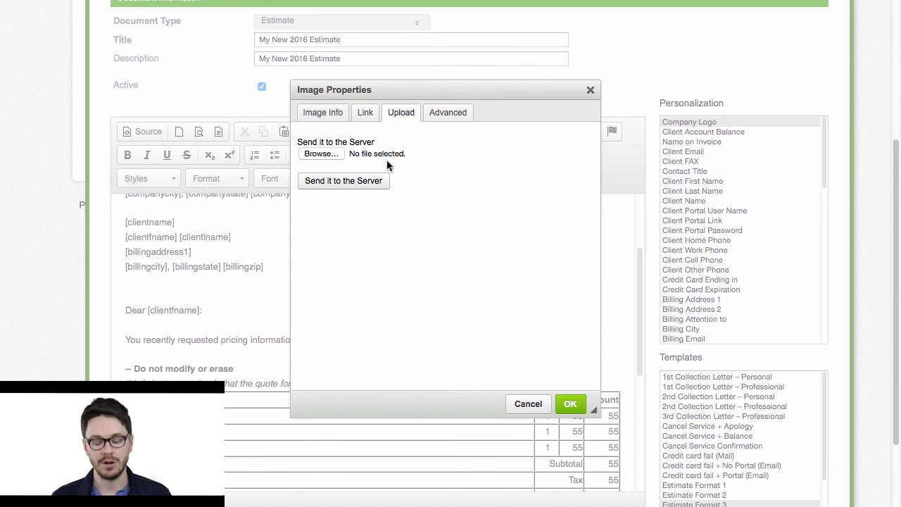
left_click(590, 90)
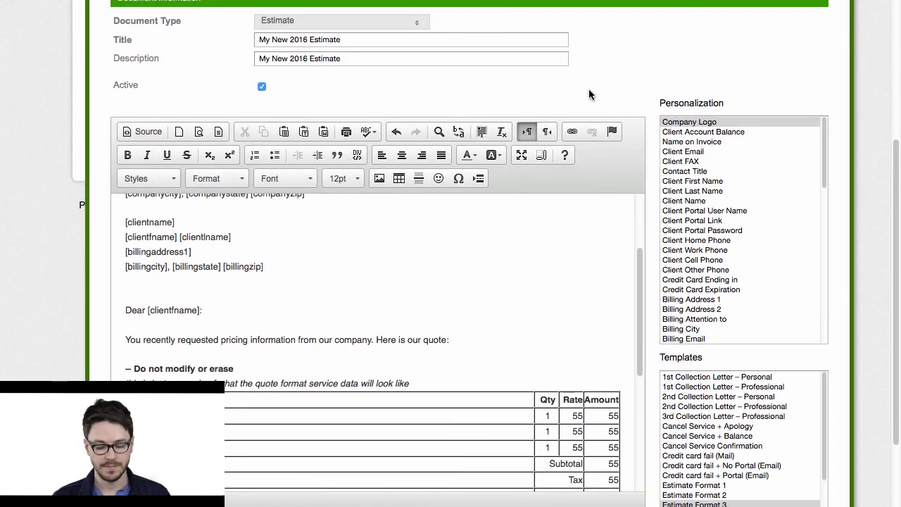
scroll(550, 238, "down", 3)
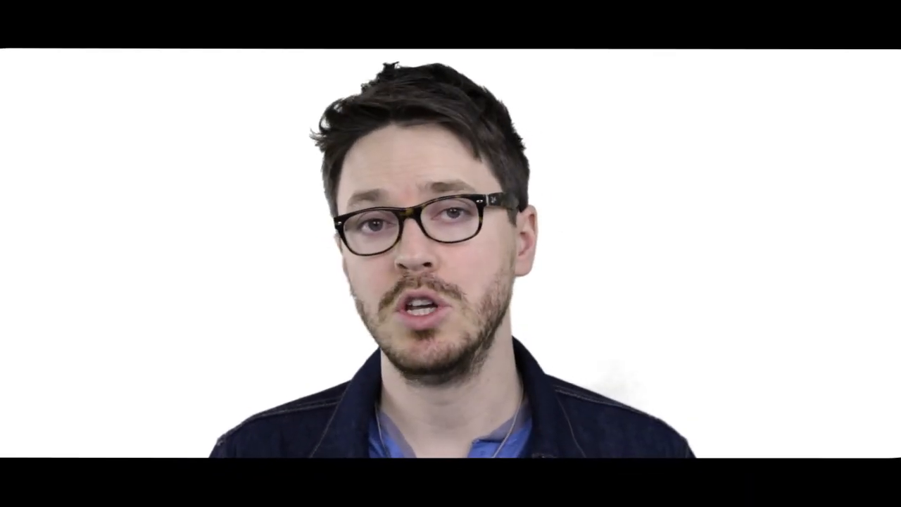